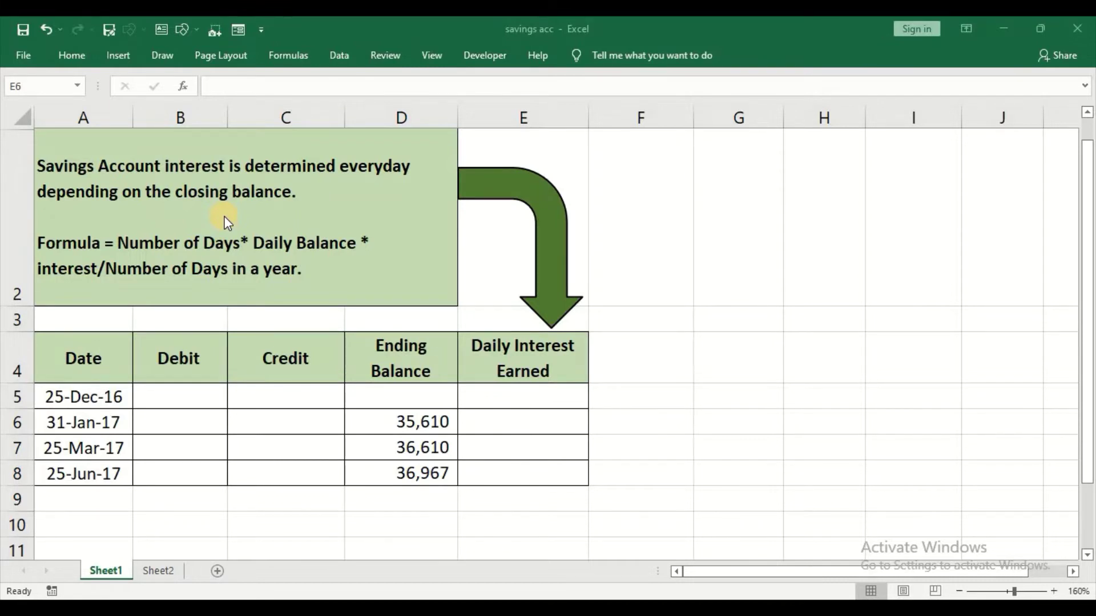
Enlarge the bank-statement picture on Sheet2 so its 329.00, 357.00 and 373.00 interest credits are readable.
left_click(159, 572)
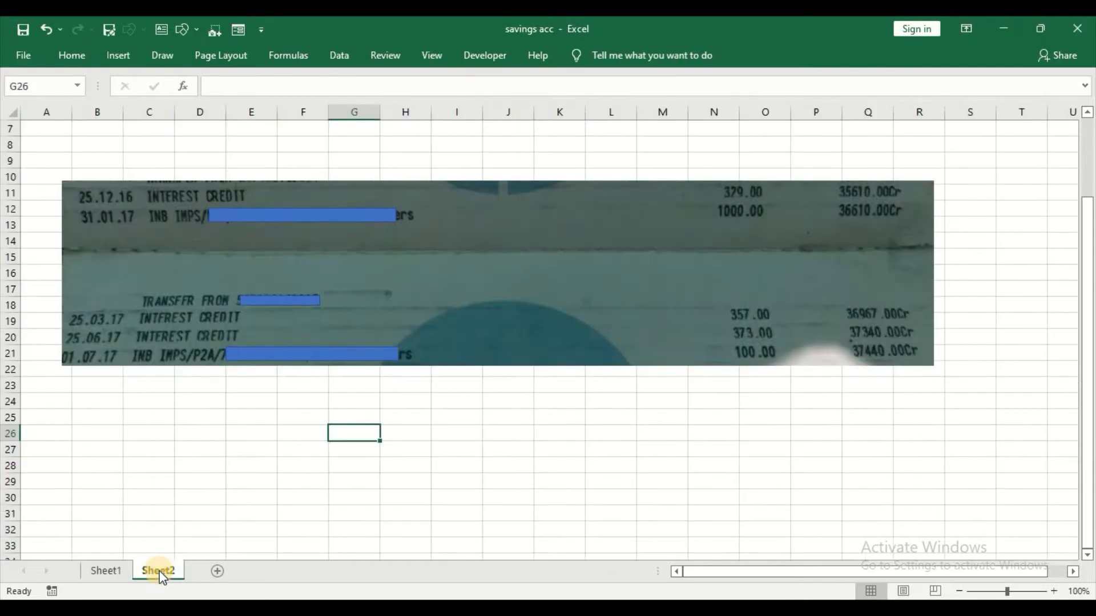
left_click(558, 215)
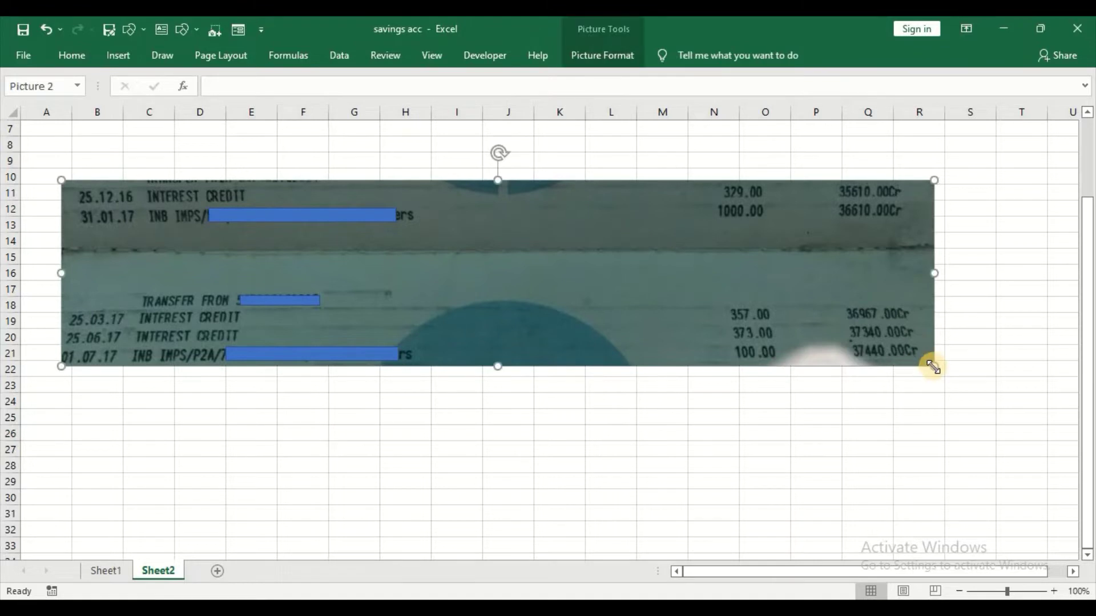
left_click_drag(933, 367, 952, 384)
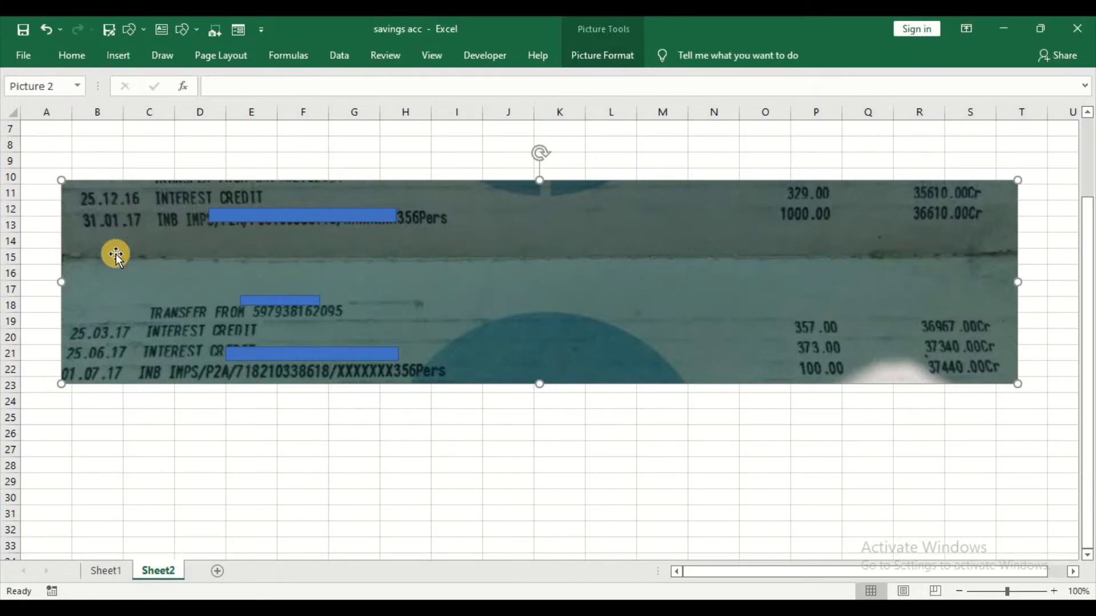
Compare the D6 ending balance on Sheet1 with the bank statement on Sheet2, then return to Sheet1.
left_click(109, 572)
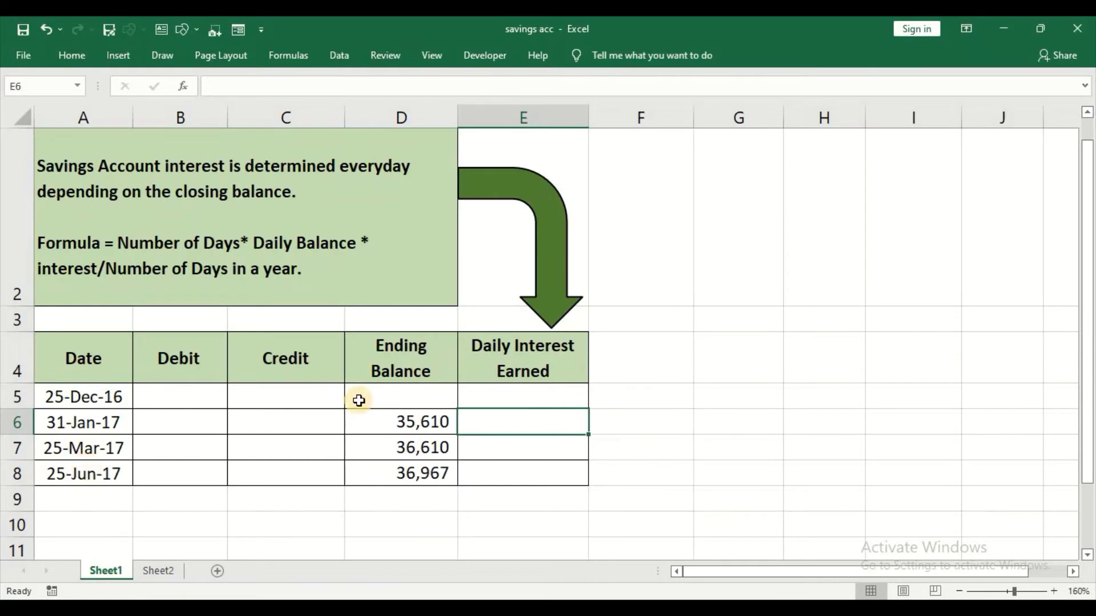
left_click(397, 433)
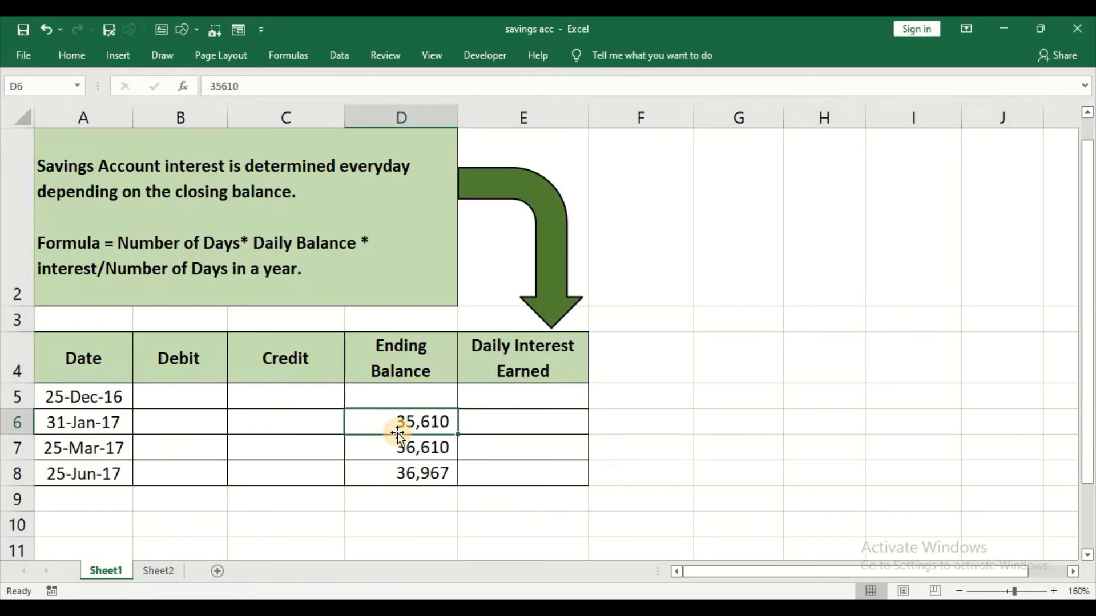
left_click(156, 572)
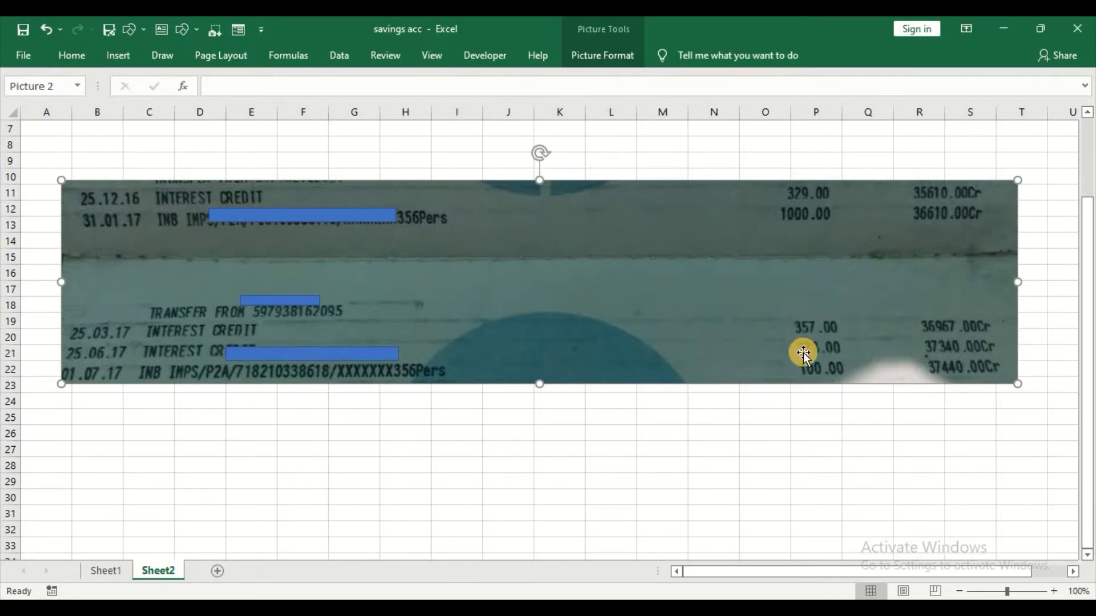
left_click(103, 571)
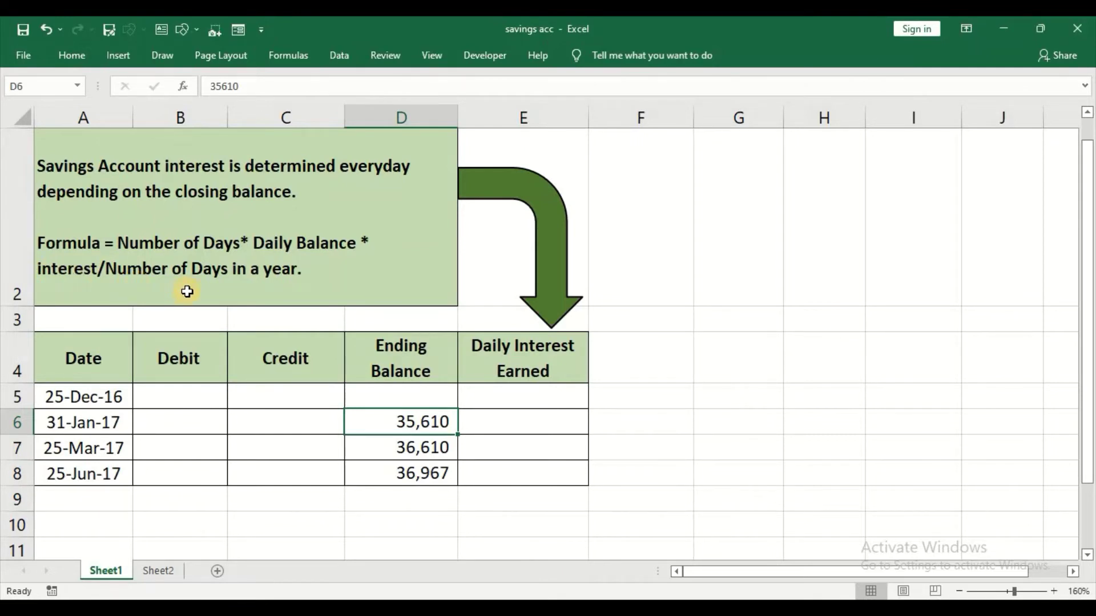
left_click(487, 431)
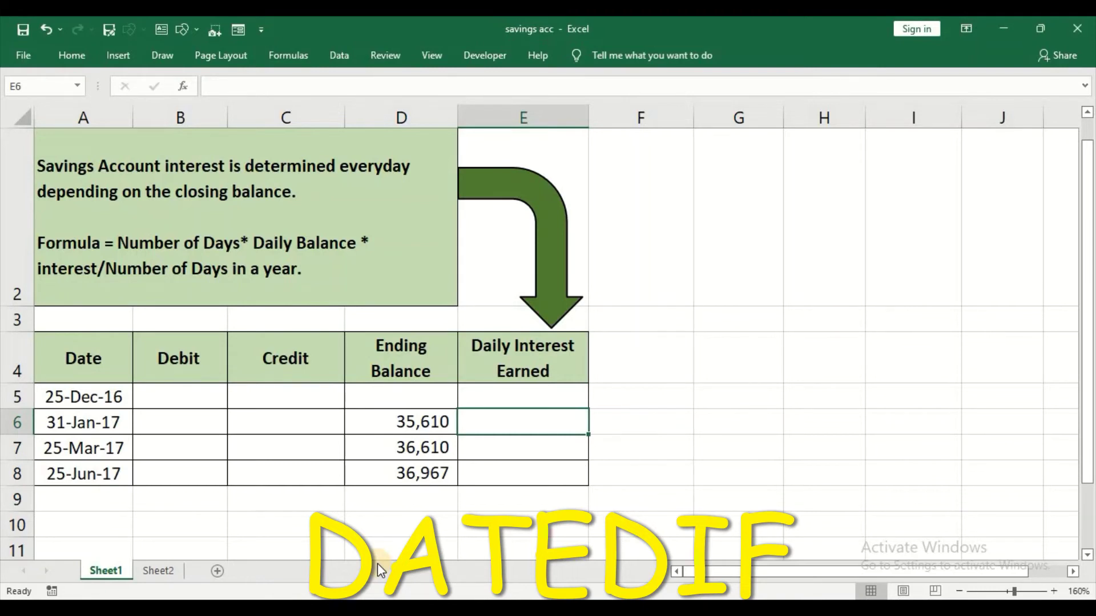
Enter =datedif(A5,A6,"D")*D6*4%/365 in E6 so it shows 144.
type("=dat")
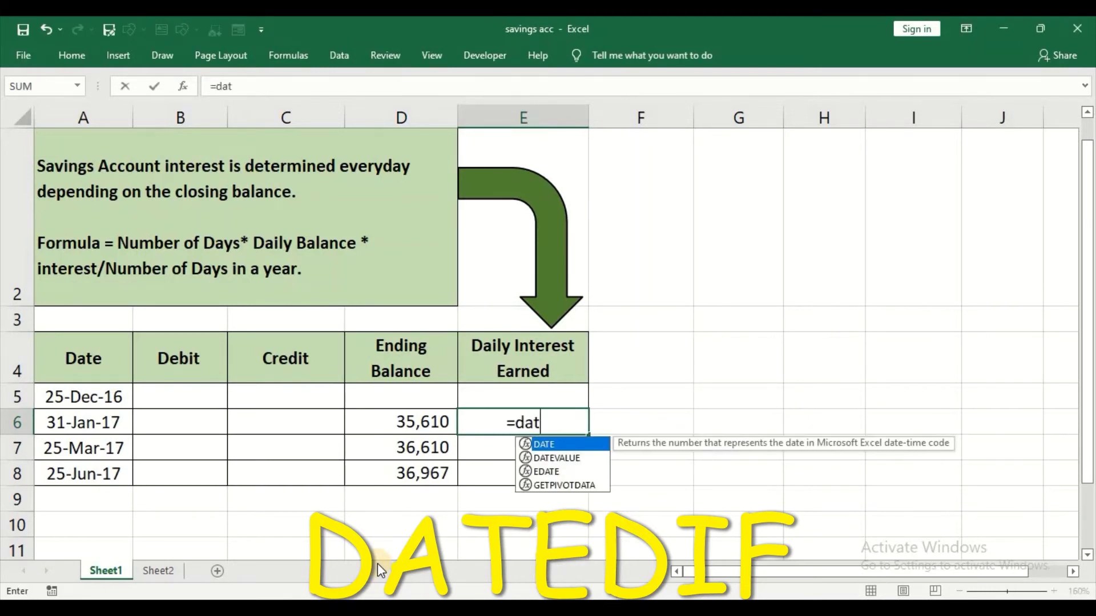
type("edif")
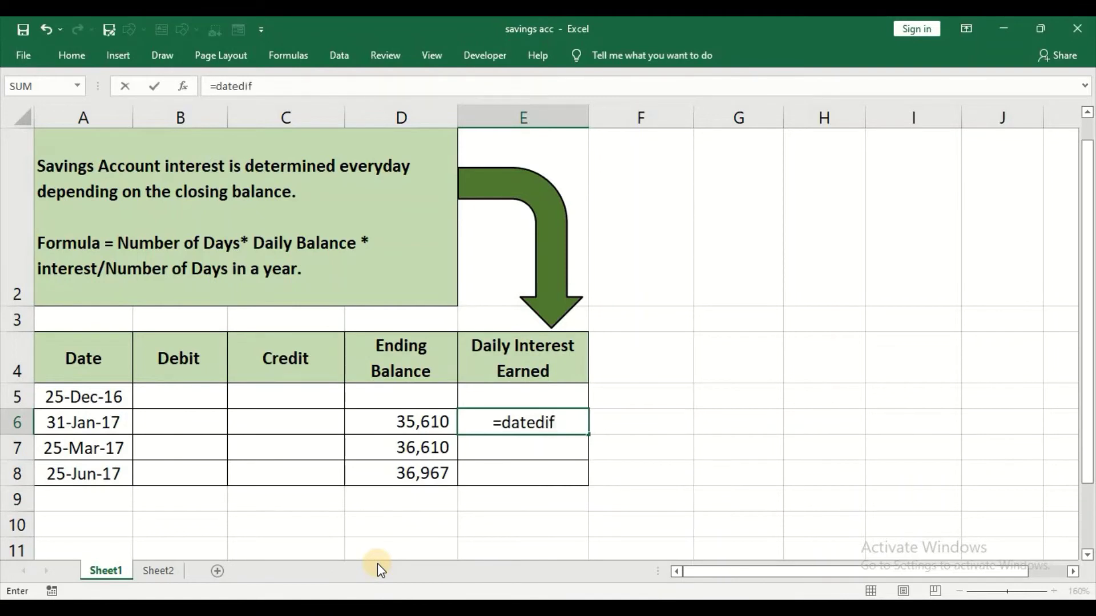
type("(")
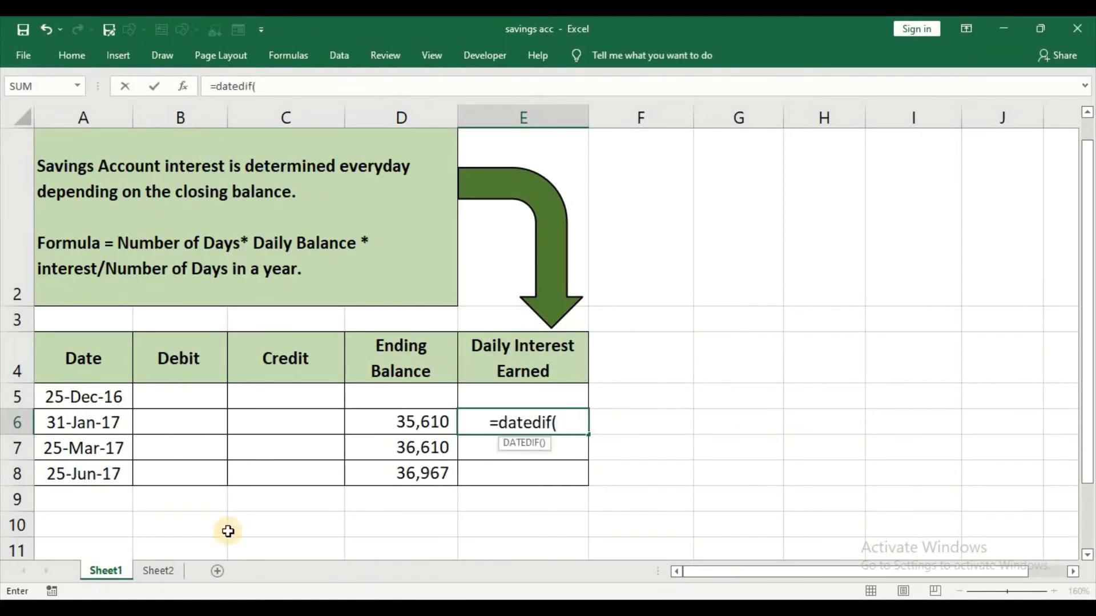
left_click(111, 395)
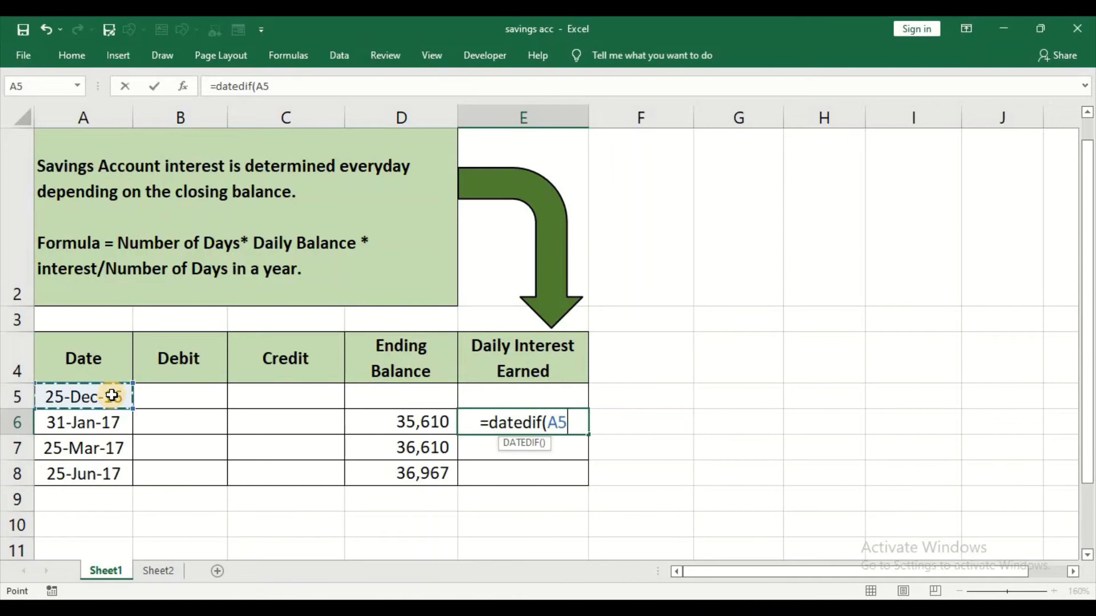
type(",")
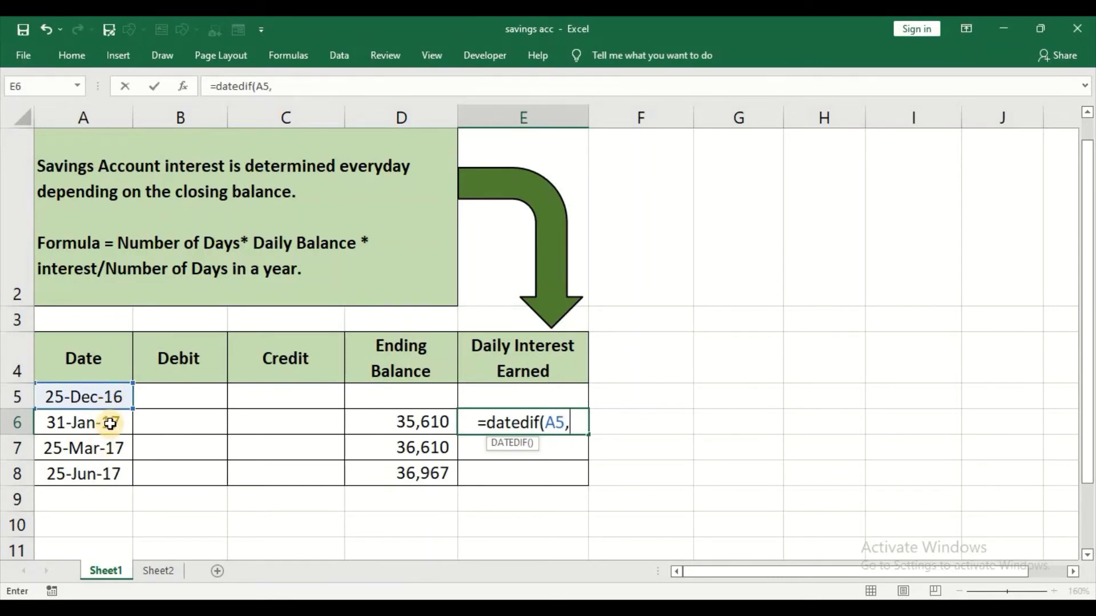
left_click(110, 424)
type(",")
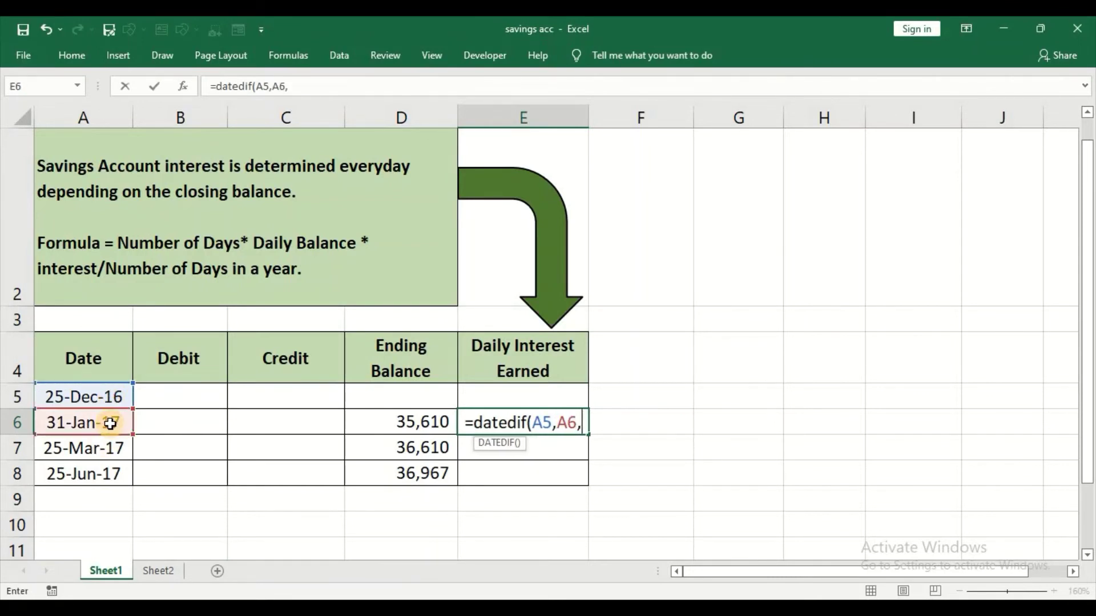
type("\"")
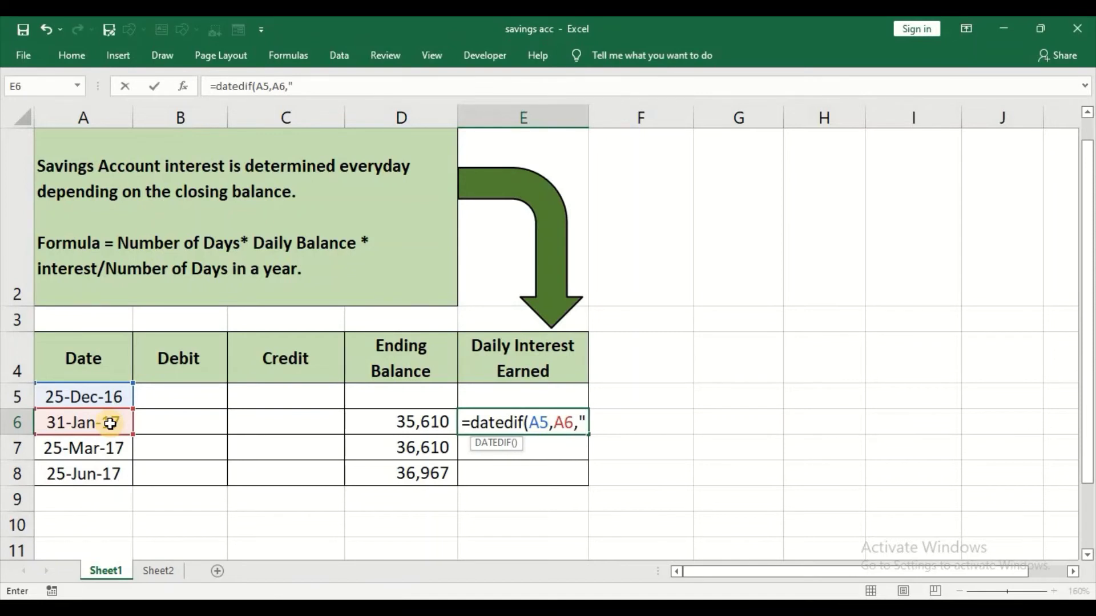
type("D")
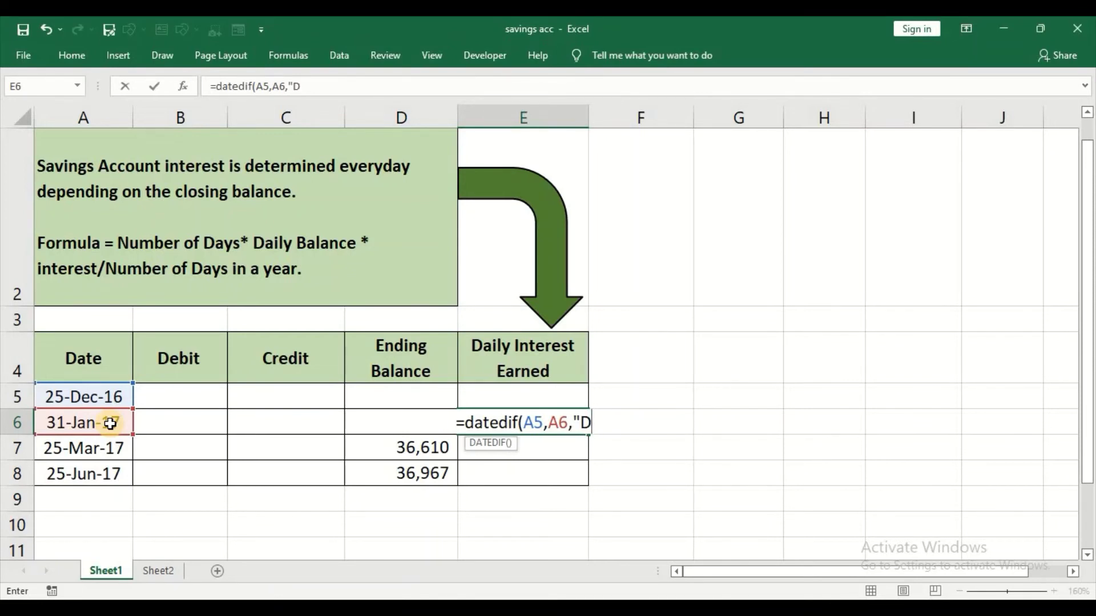
type("\"")
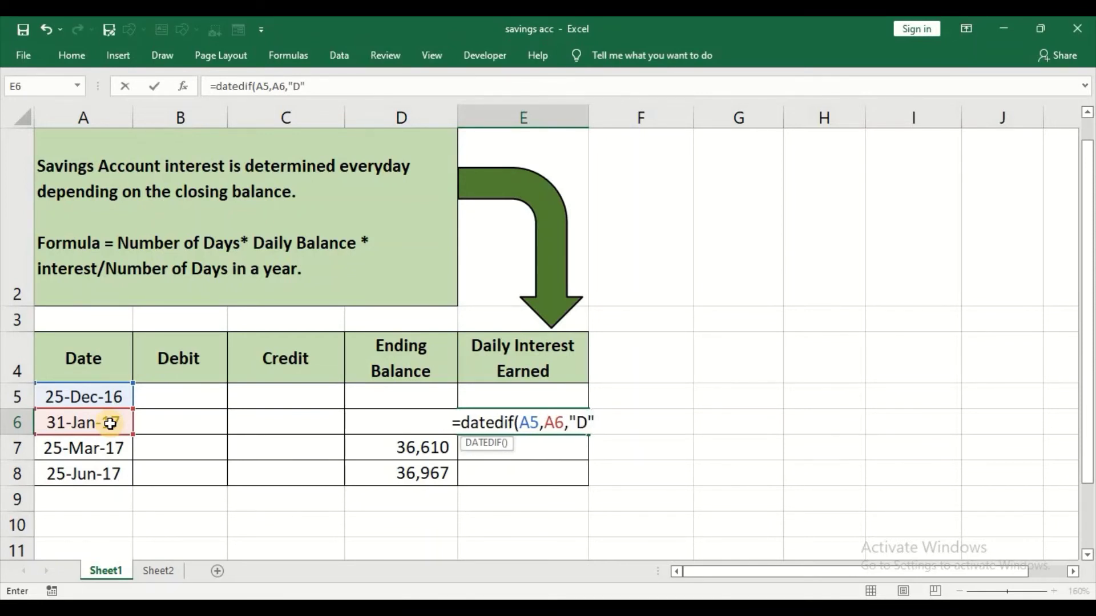
type(")")
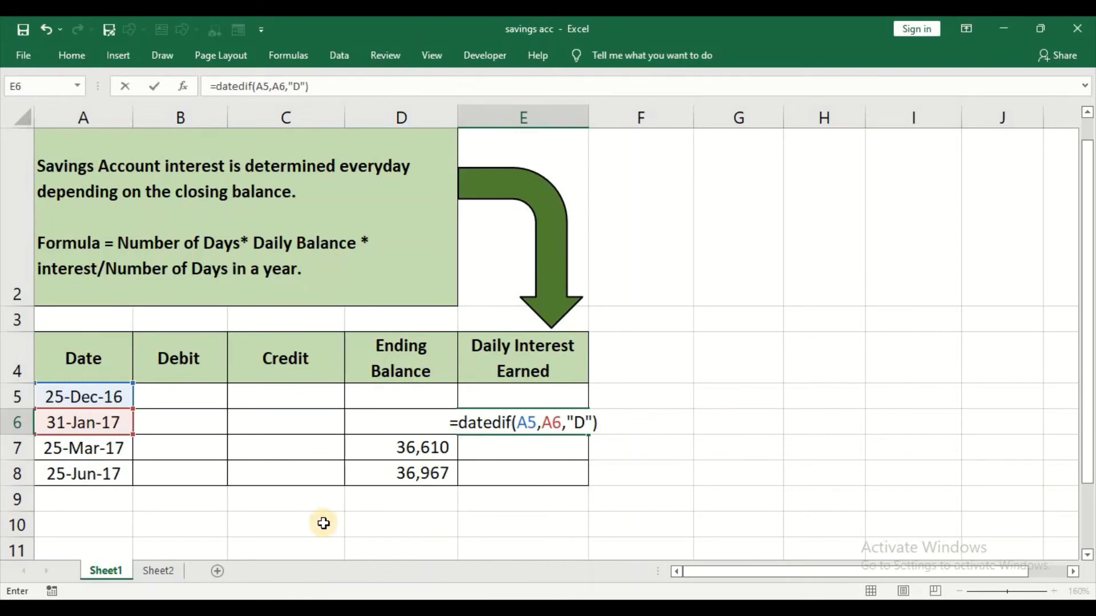
type("*")
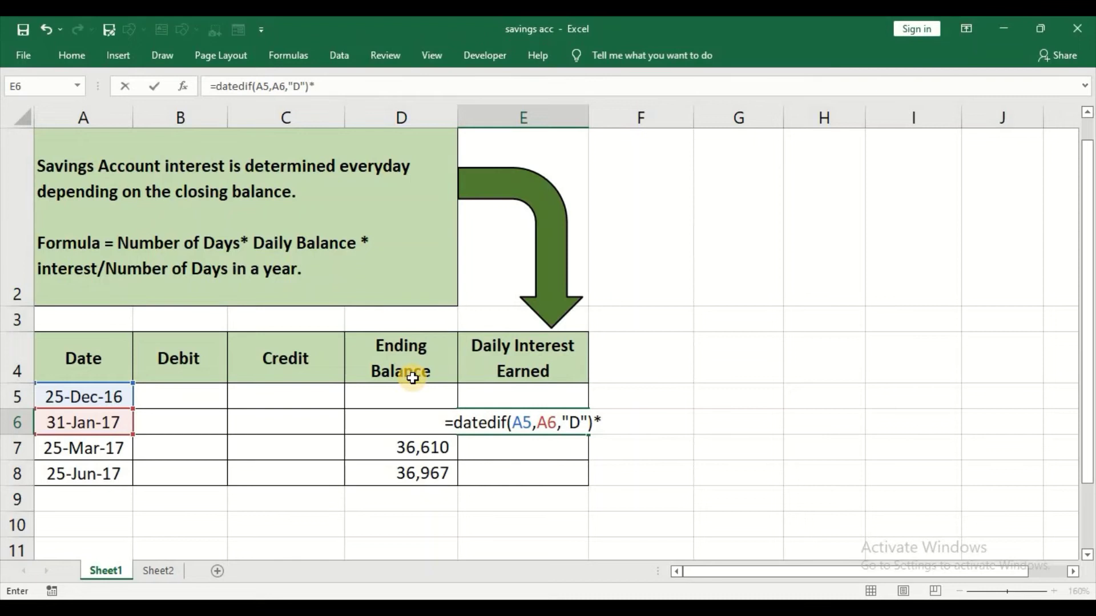
type("D")
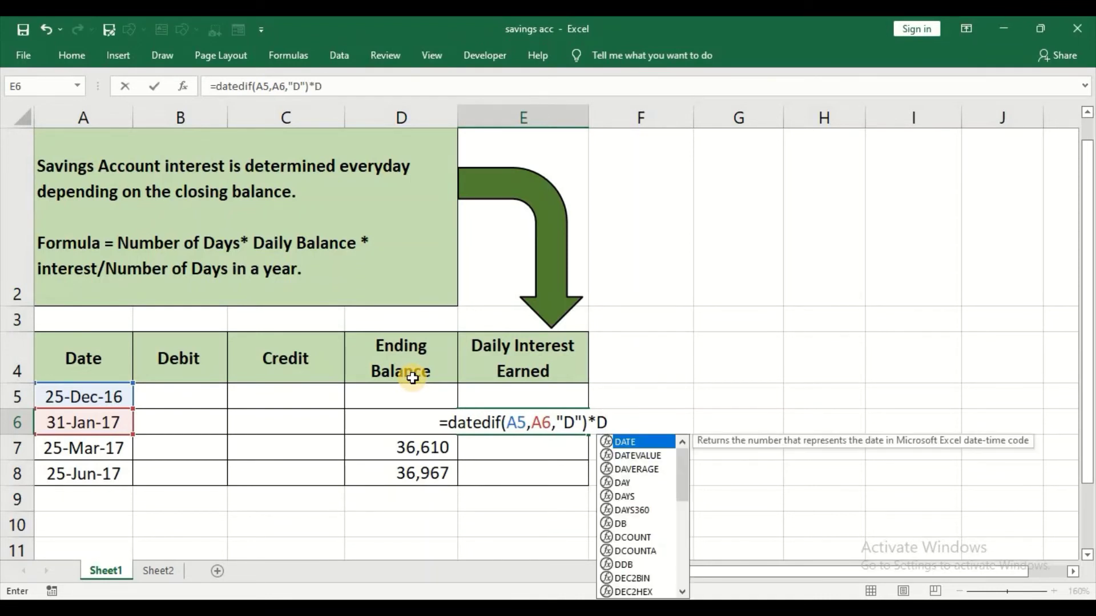
type("6")
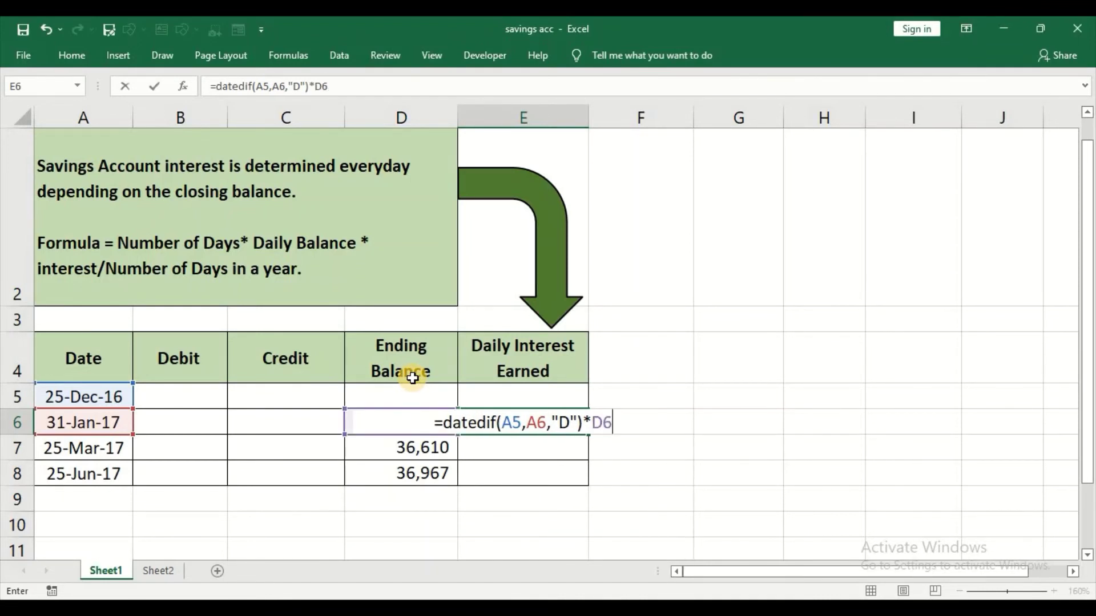
type("*")
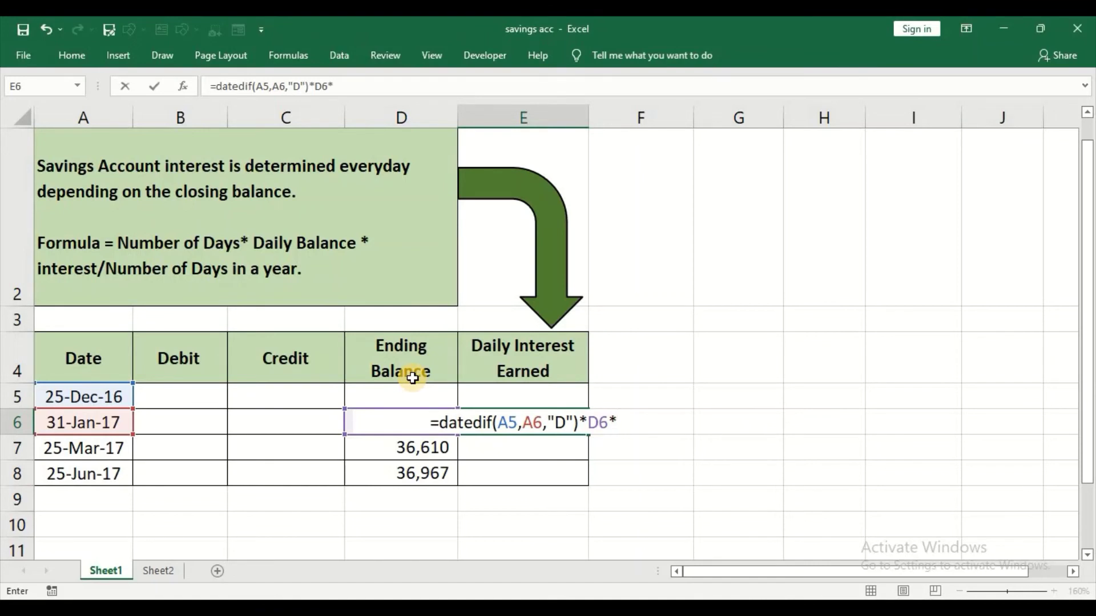
type("4%")
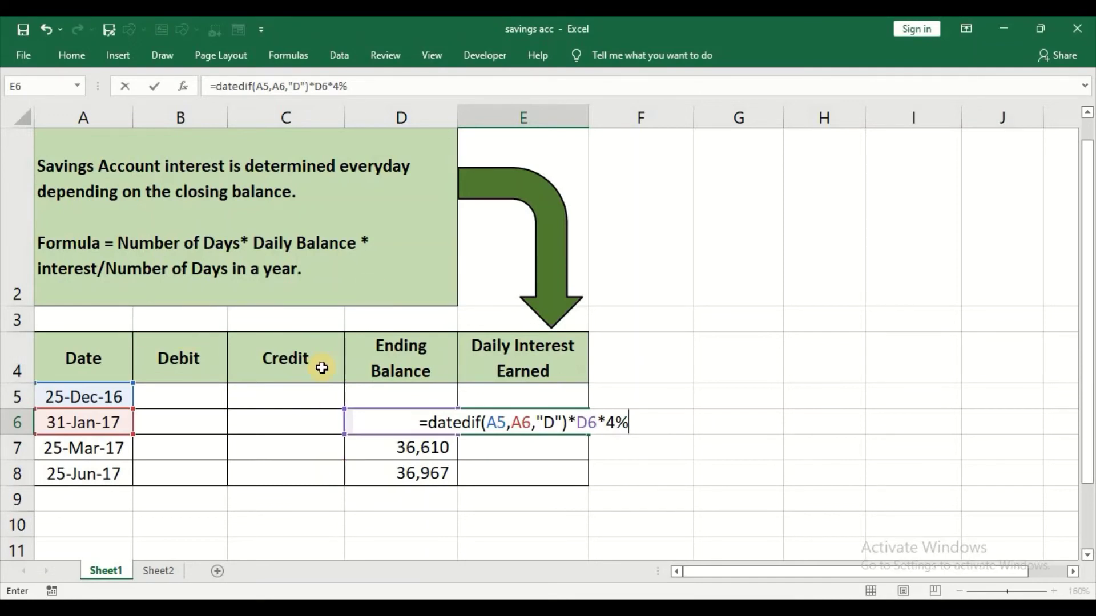
type("/365")
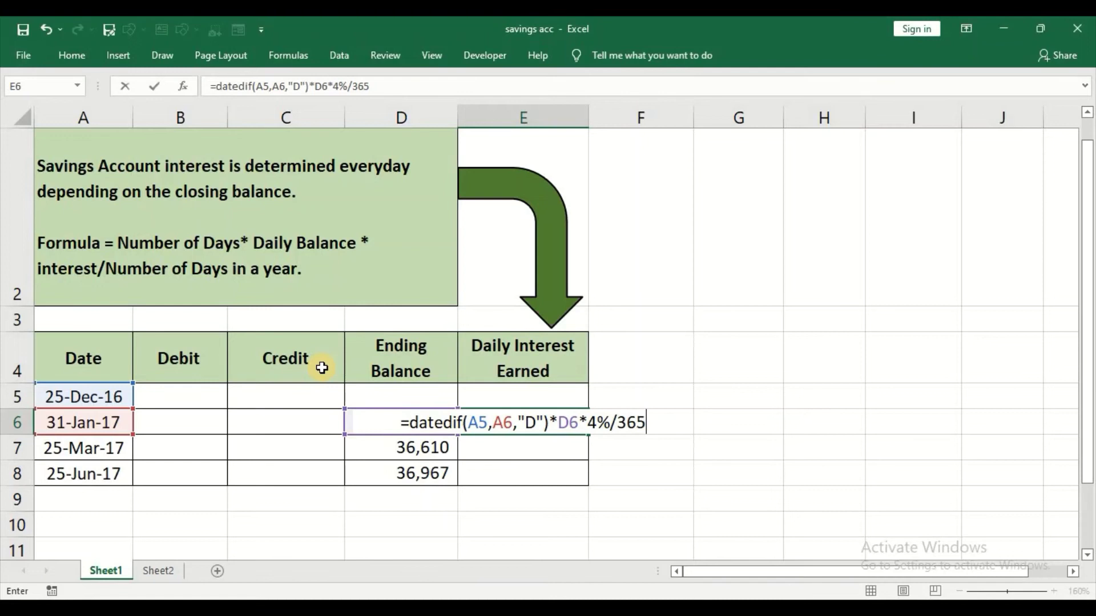
key("Return")
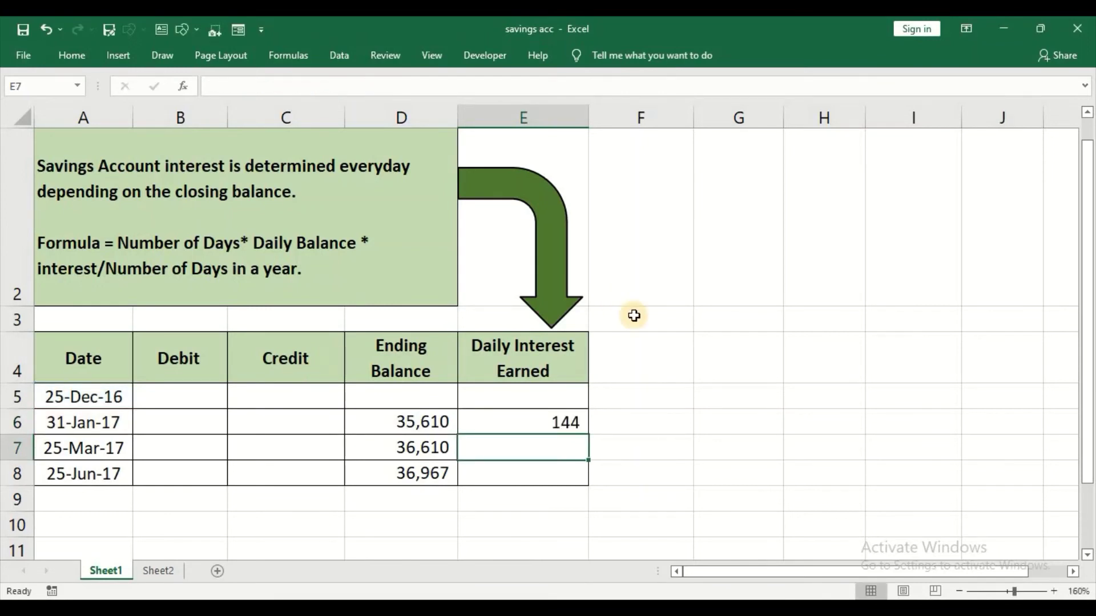
Fill the E6 interest formula down to E7:E8, giving 213 and 373, then select the 25-Mar-17 date in A7.
left_click(583, 432)
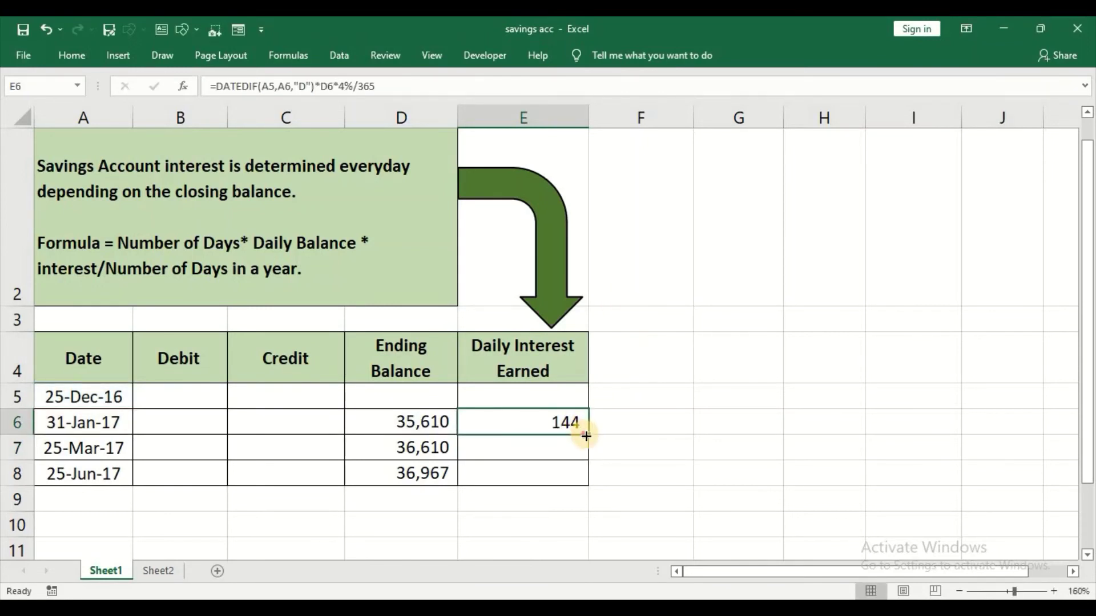
double_click(588, 435)
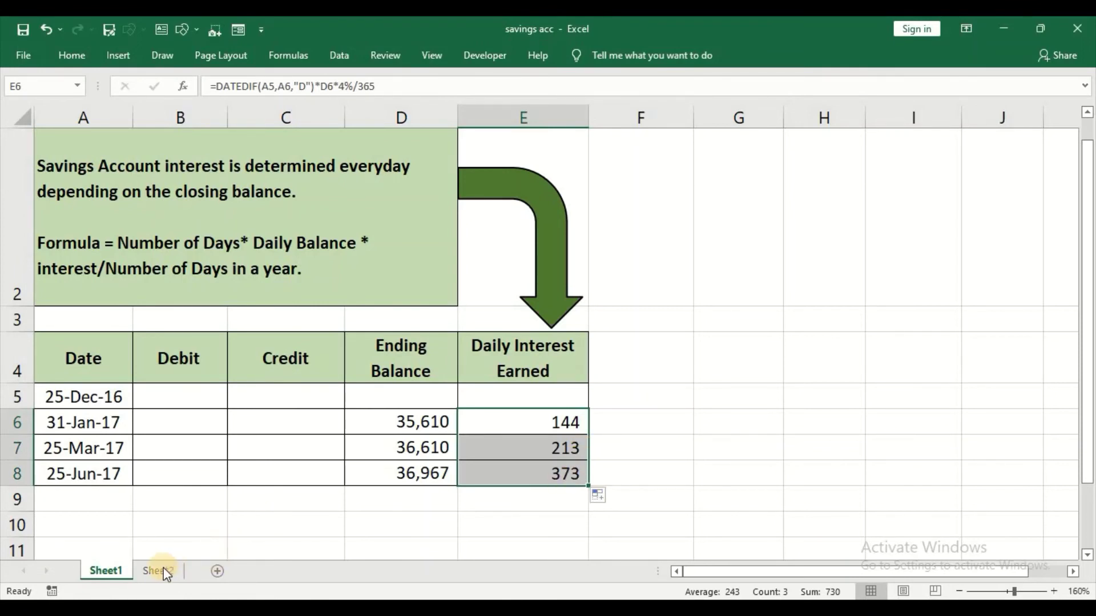
left_click(86, 452)
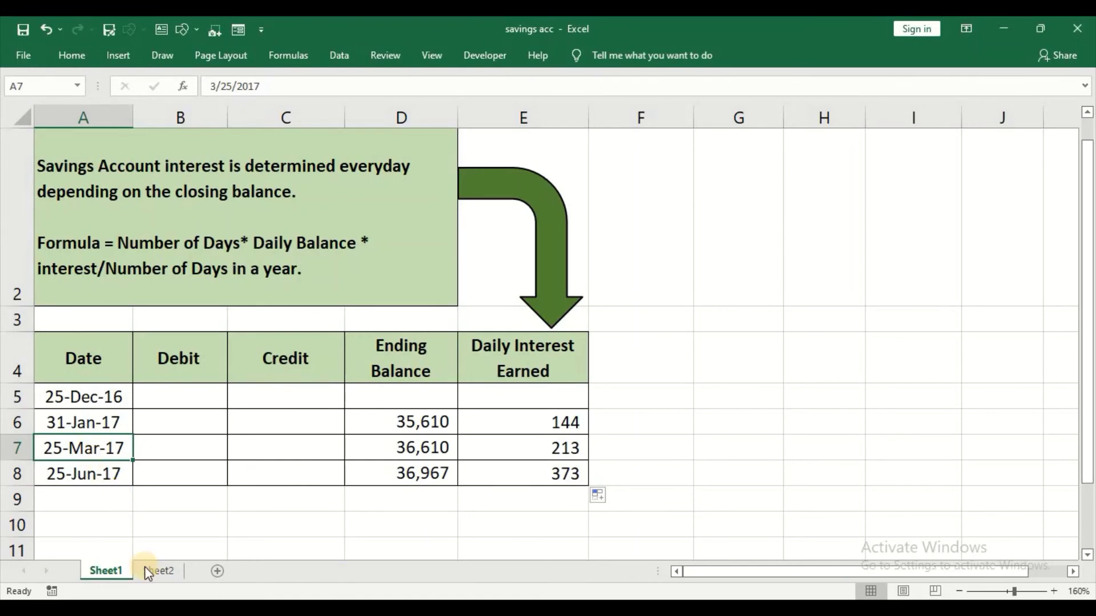
After a glance at Sheet2, enter =E6+E7 in F7 for a 357.03 check total.
left_click(159, 572)
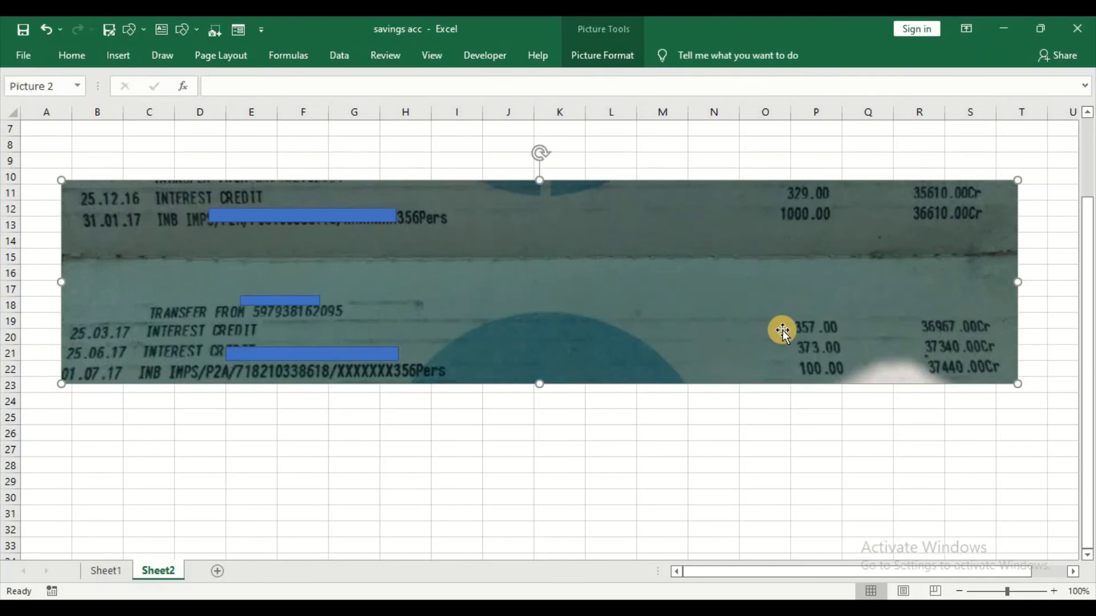
left_click(98, 571)
left_click(638, 455)
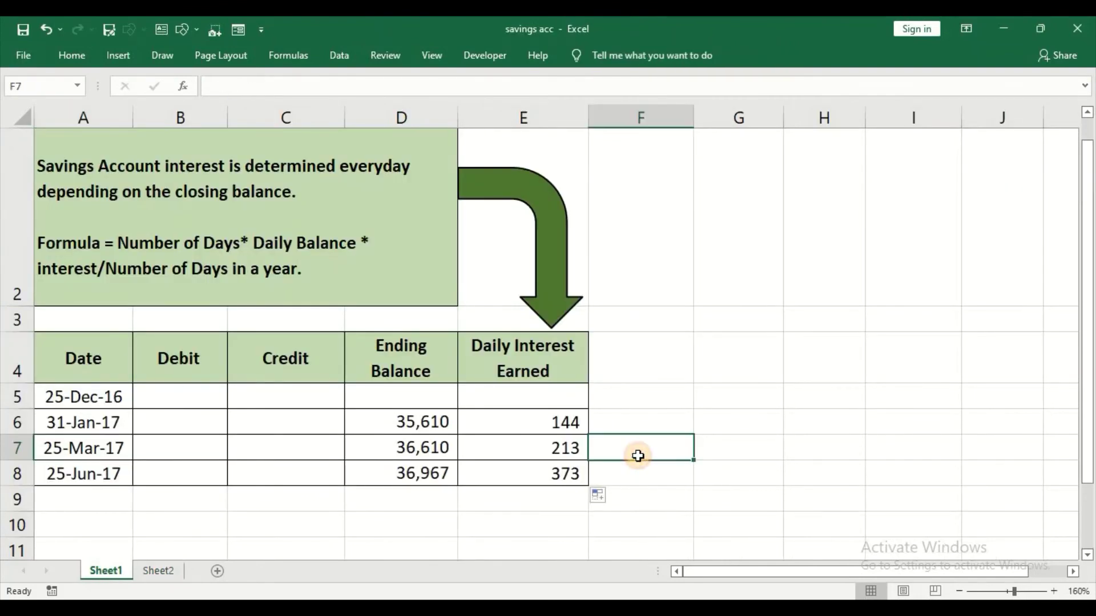
type("=")
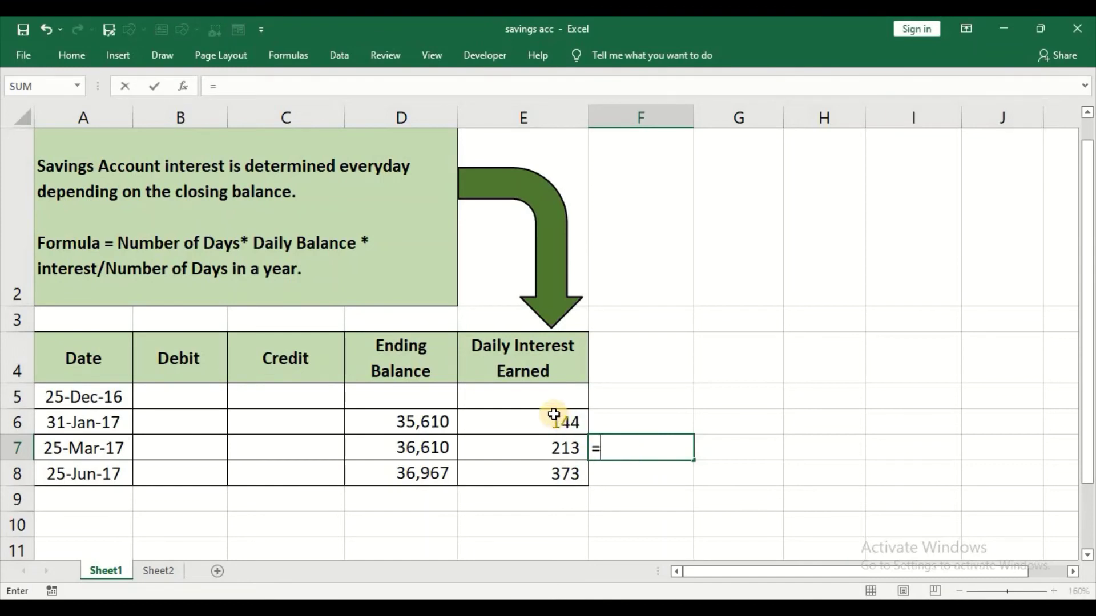
left_click(554, 415)
type("+")
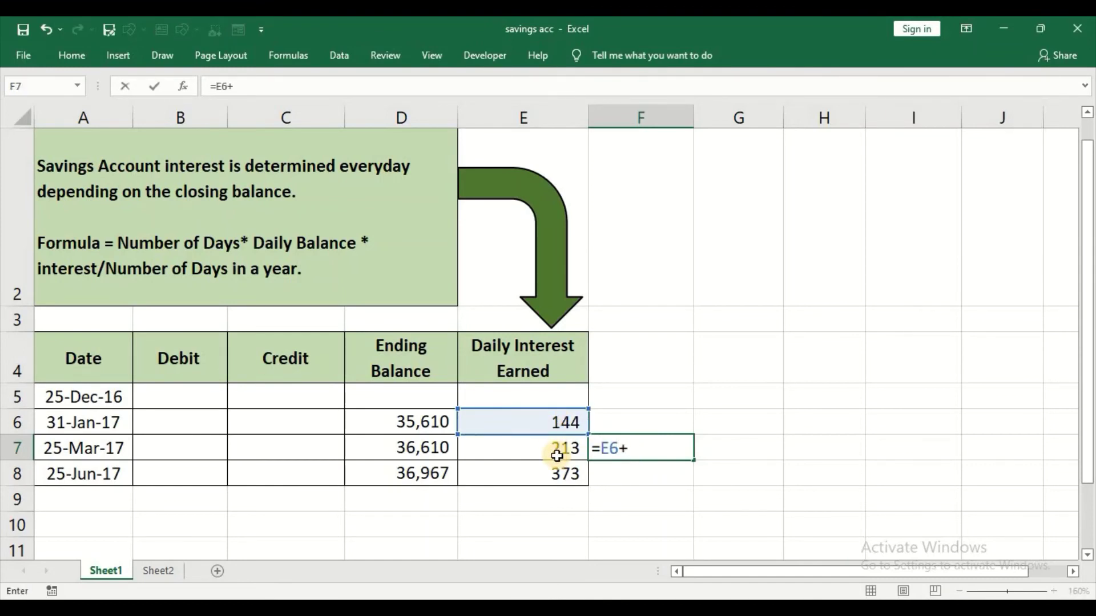
left_click(557, 455)
key("Return")
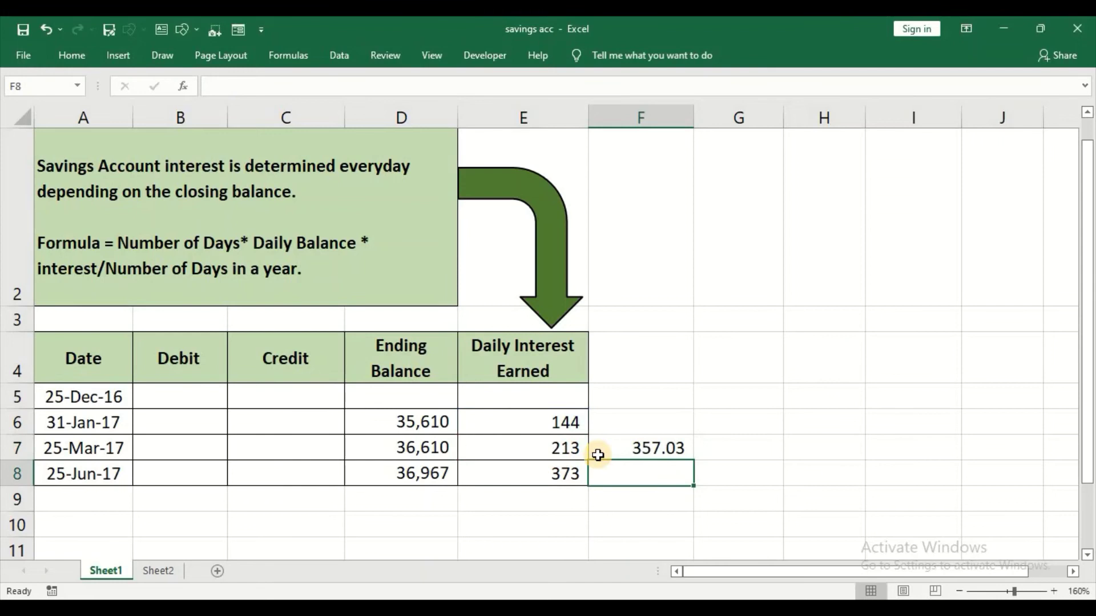
Review the F7 check sum and E8 interest formula, then bring up Sheet2's bank statement.
left_click(644, 451)
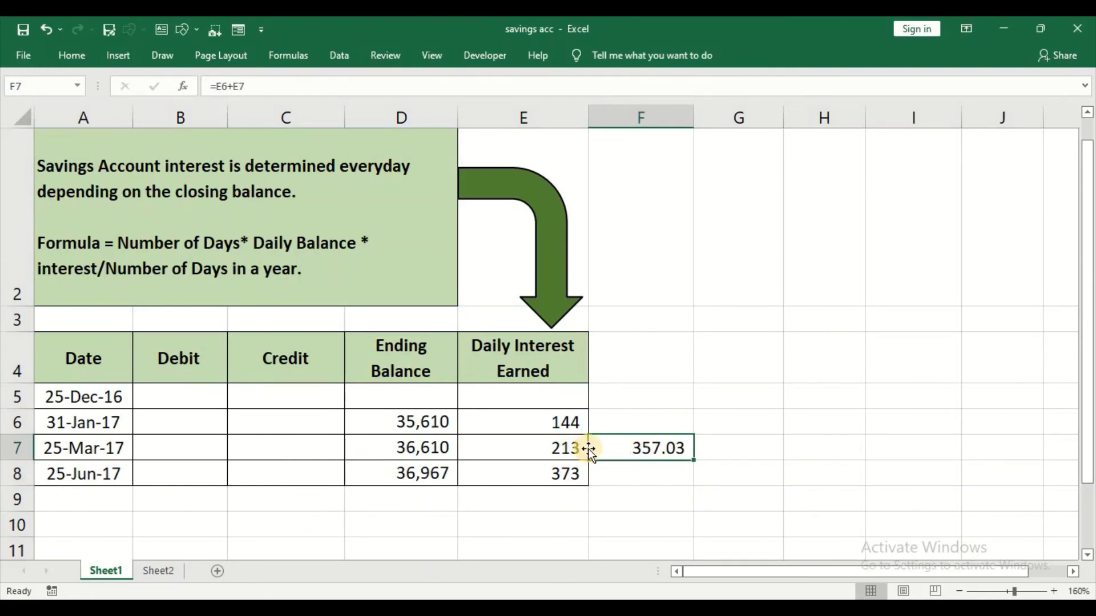
left_click(559, 479)
left_click(155, 570)
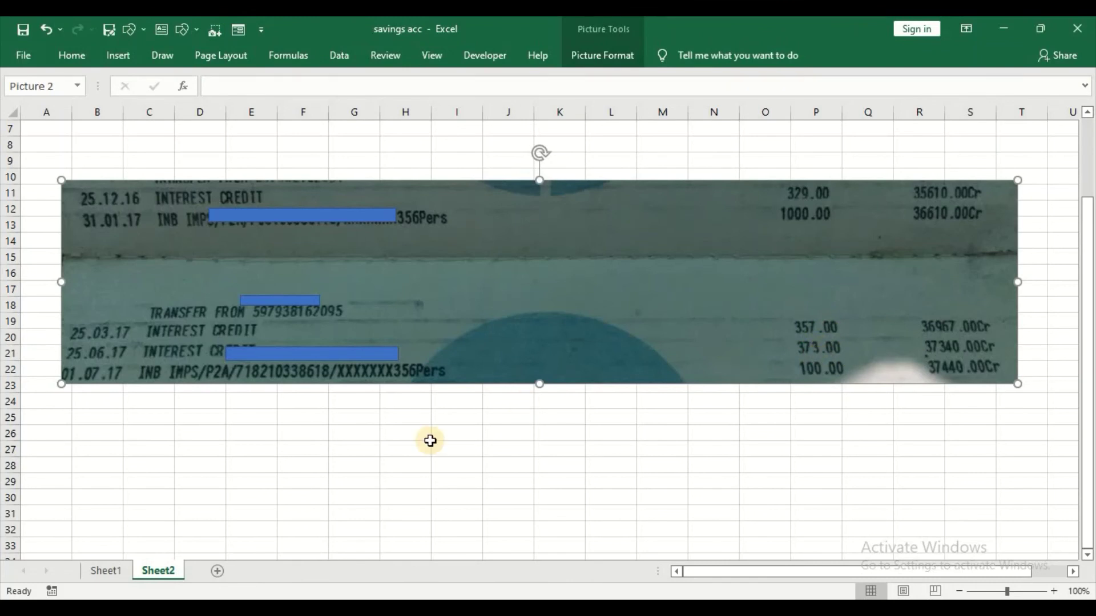
Inspect the E8 formula (373), compare it with Sheet2's statement, then select E6 on Sheet1.
left_click(105, 570)
double_click(531, 472)
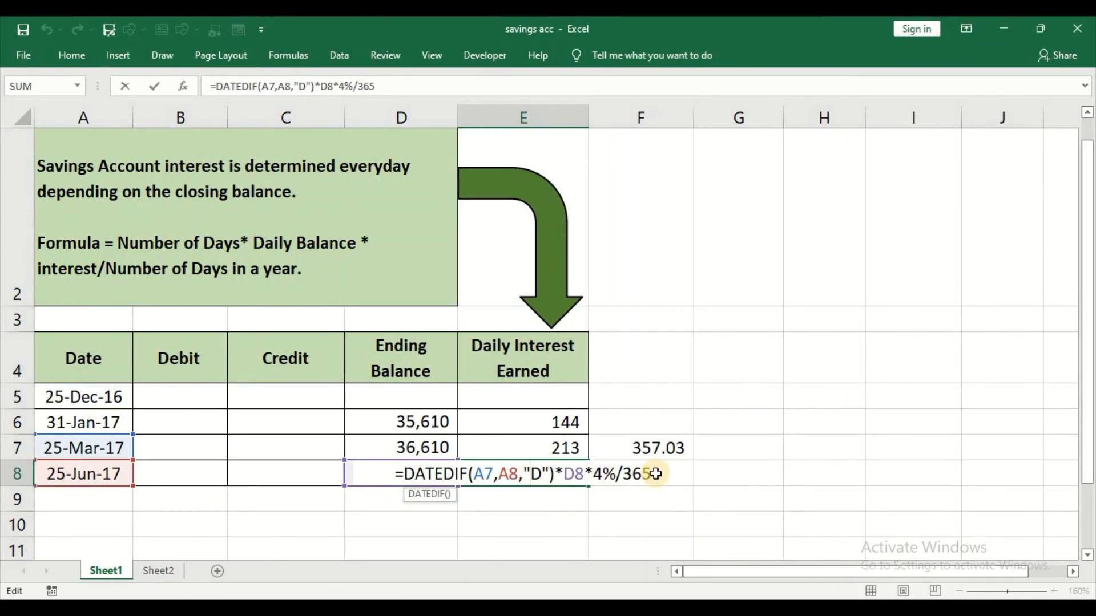
key("Return")
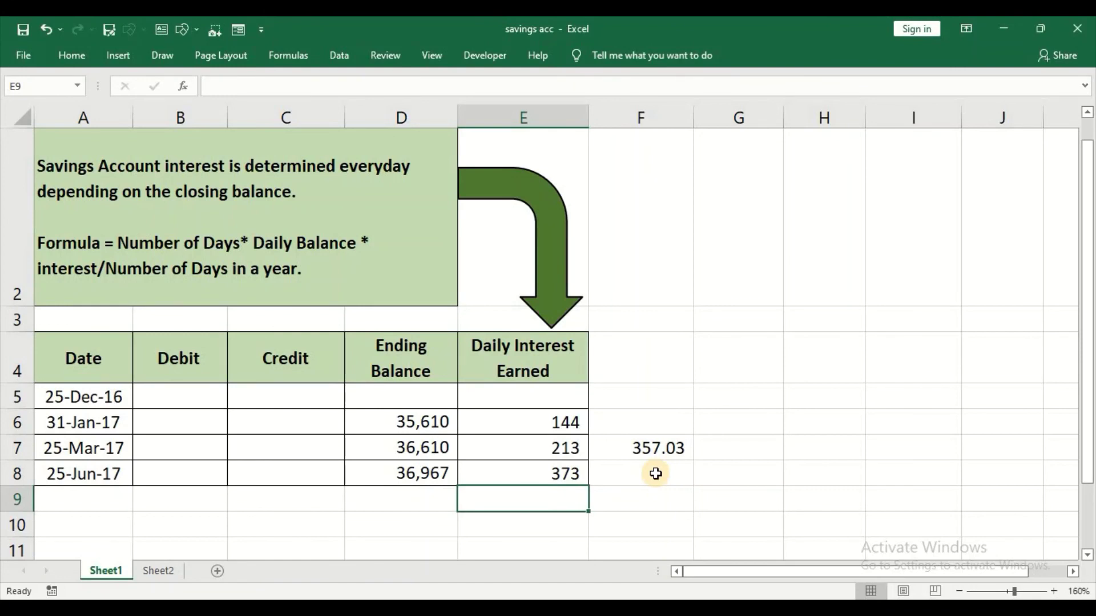
left_click(151, 572)
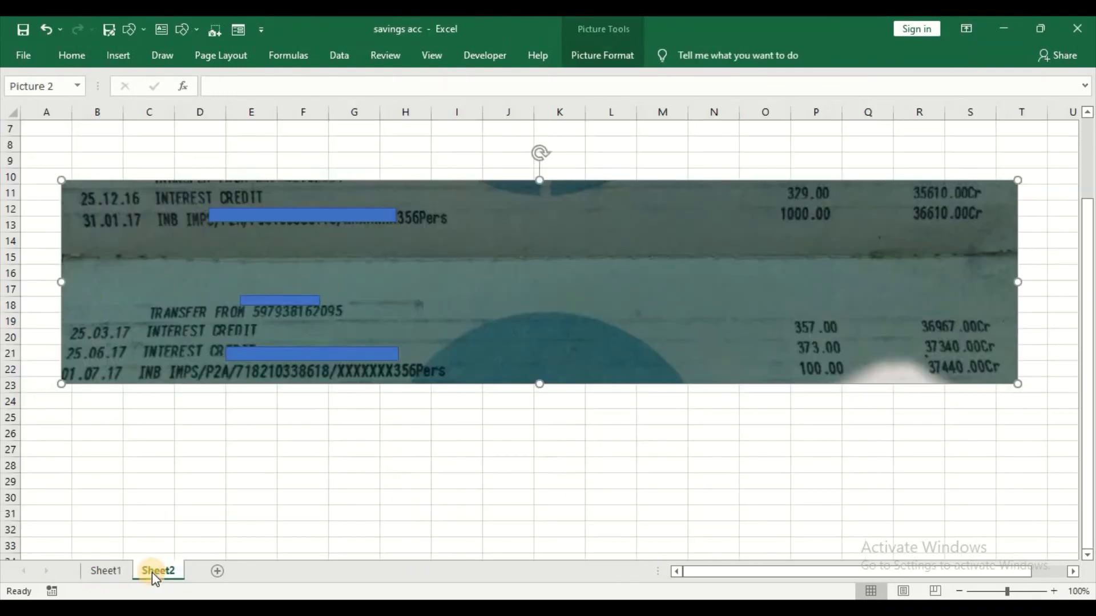
left_click(119, 445)
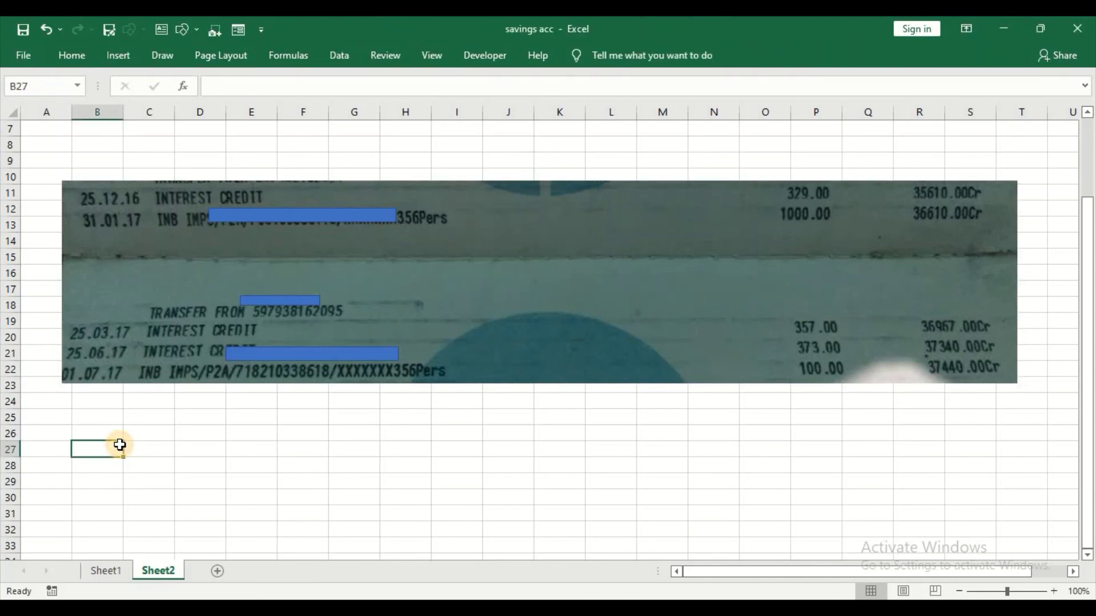
left_click(106, 570)
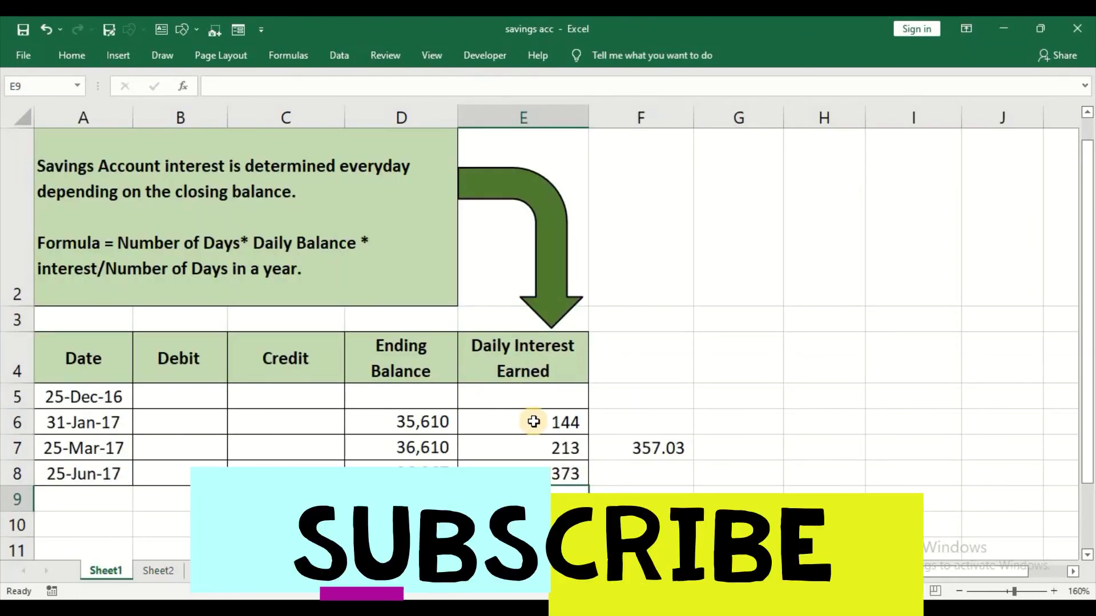
left_click(534, 421)
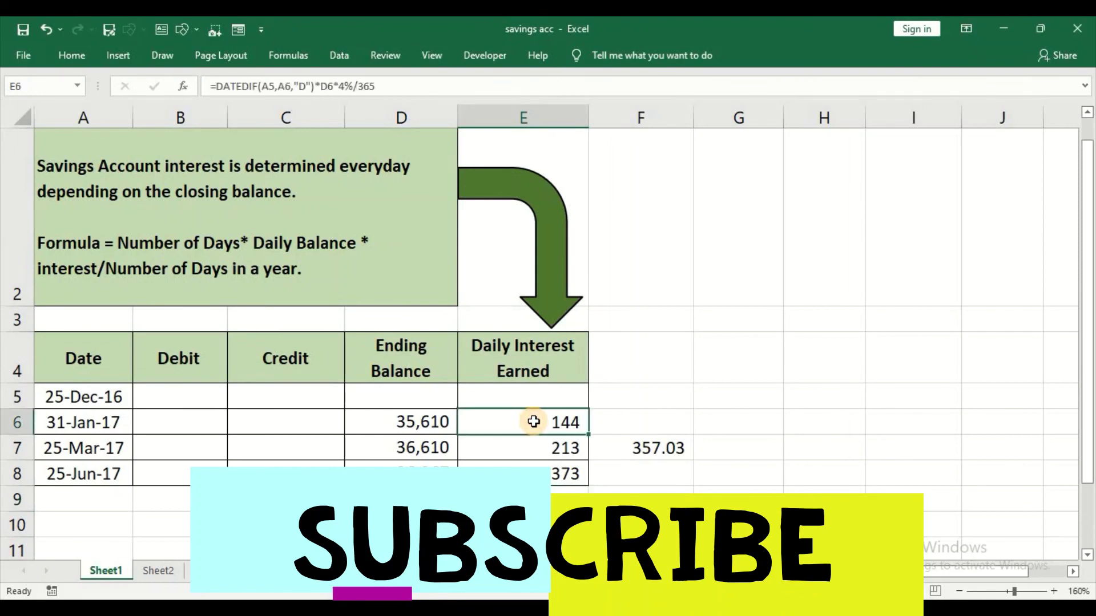